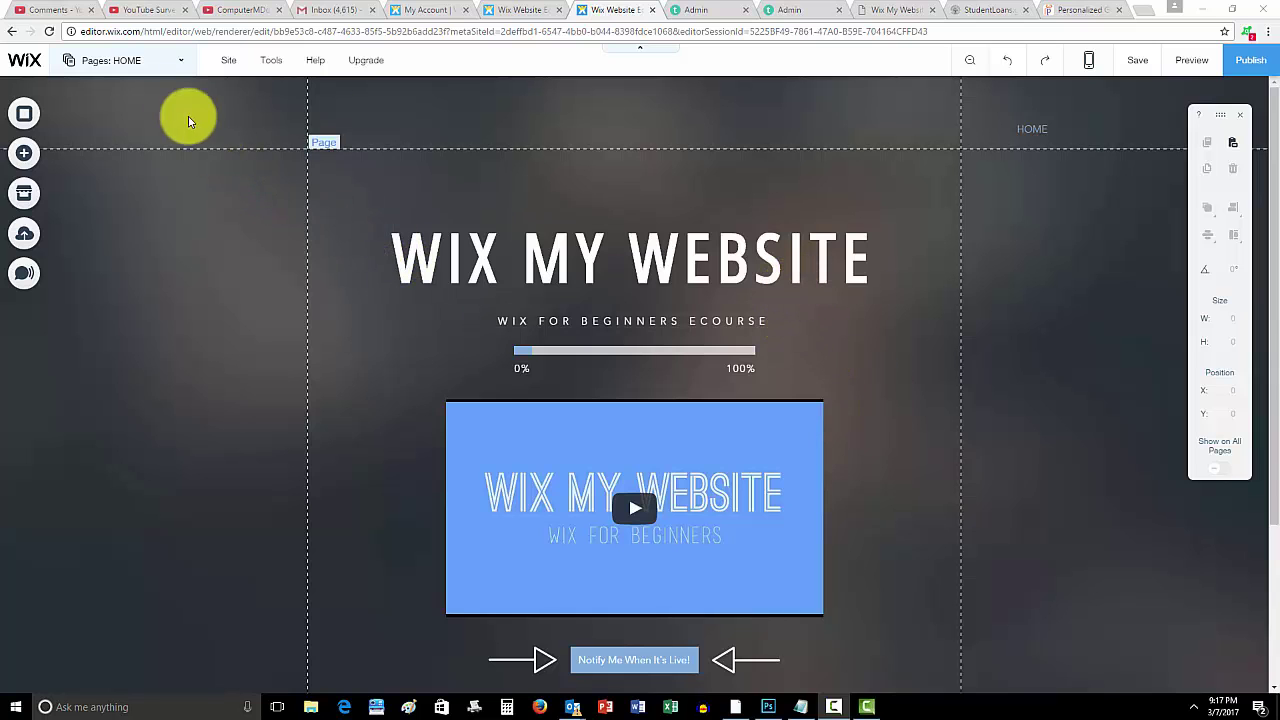
# Switch the editor to the page named New Page.
pyautogui.click(151, 59)
pyautogui.click(145, 221)
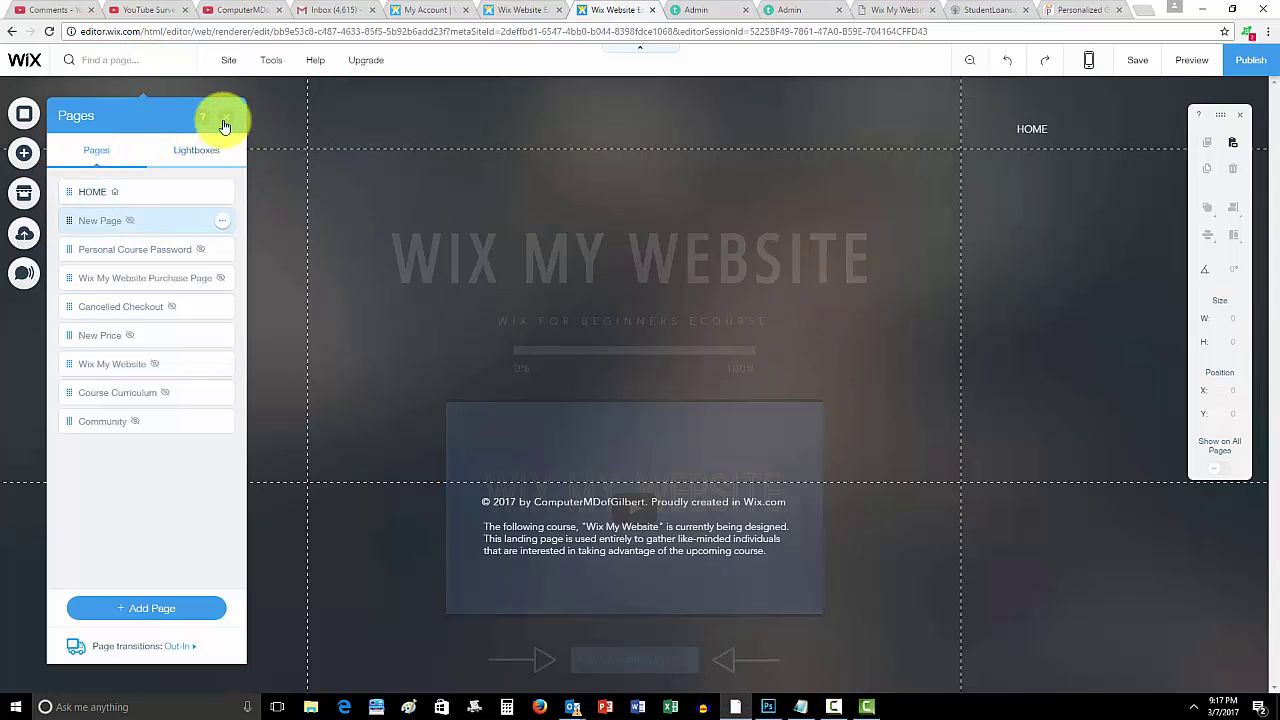
pyautogui.click(226, 117)
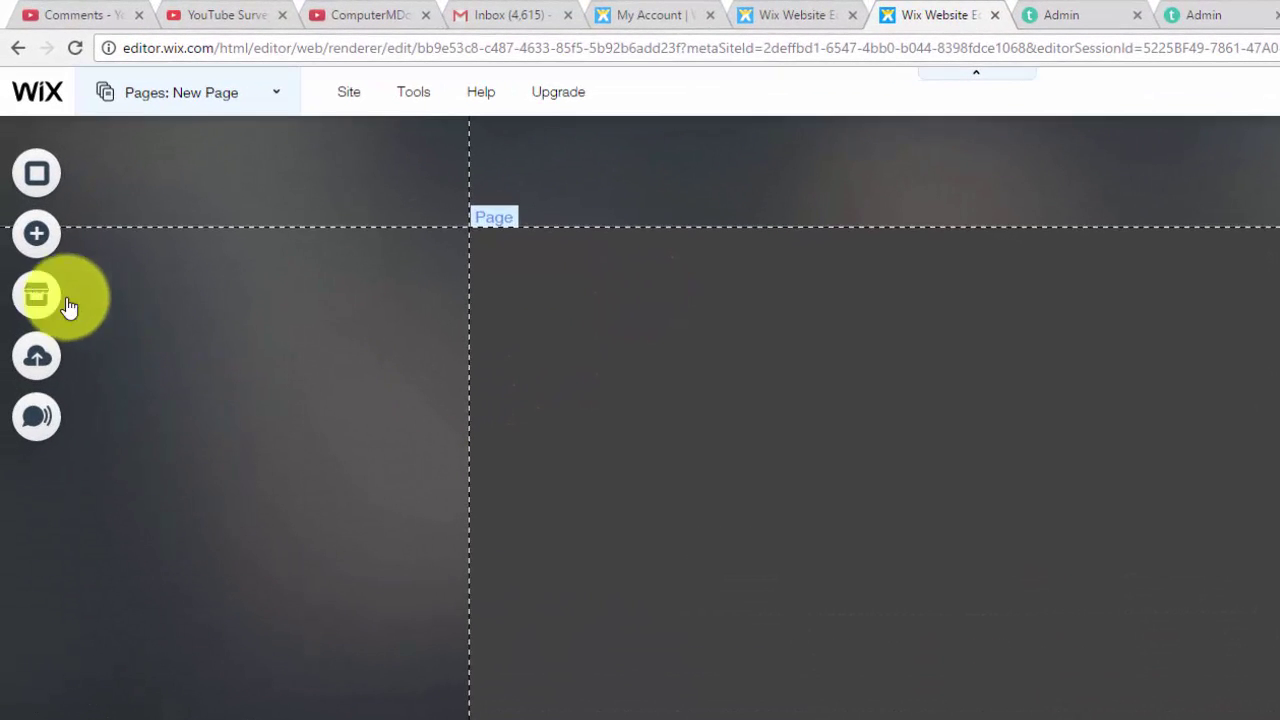
# Find the Get Files to Dropbox app by searching the App Market for dropbox, add it to the site, and move it higher on the page.
pyautogui.click(35, 264)
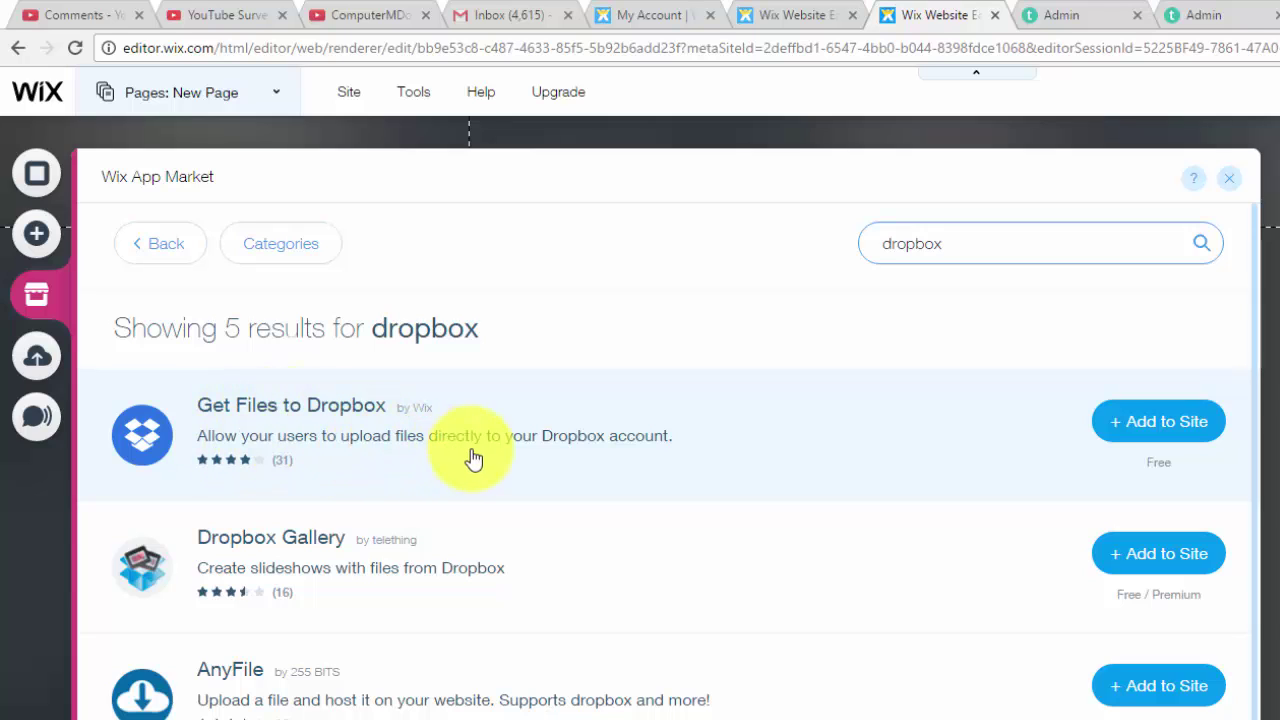
pyautogui.click(1130, 430)
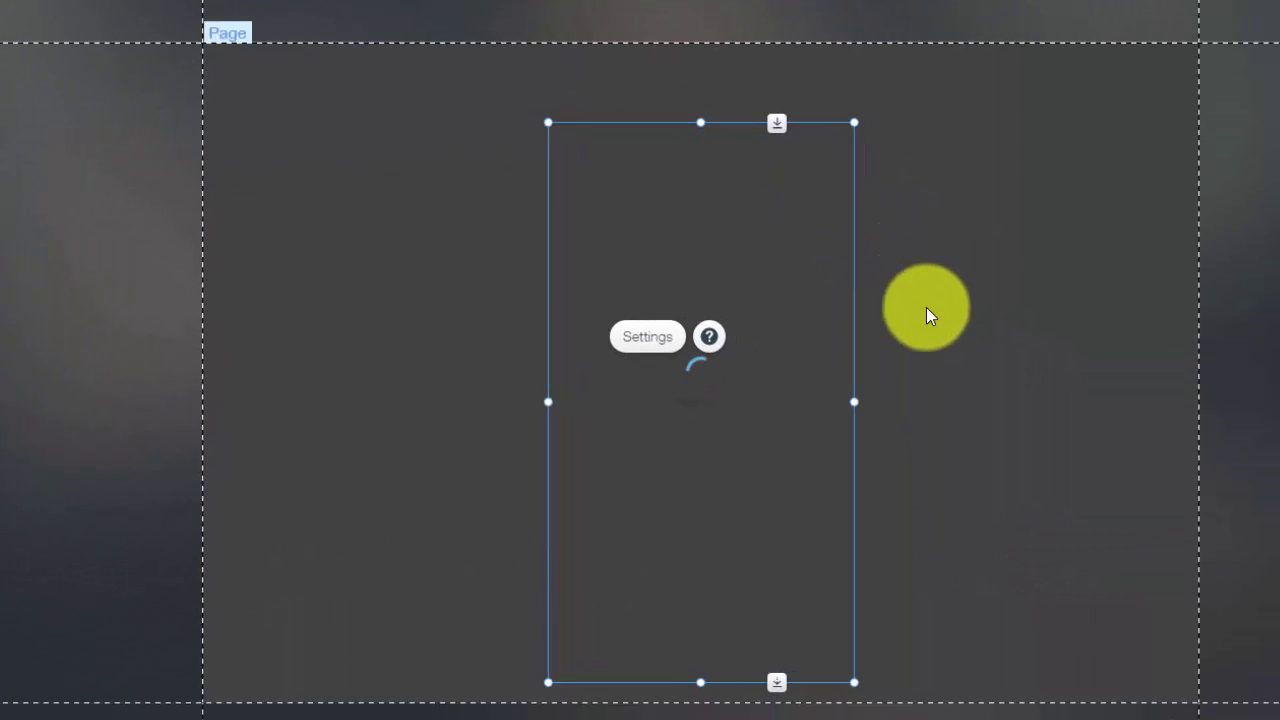
pyautogui.moveTo(754, 250); pyautogui.dragTo(734, 190)
# Open the Dropbox upload form's settings and examine its folder options, upload limits and upload requirements.
pyautogui.doubleClick(736, 193)
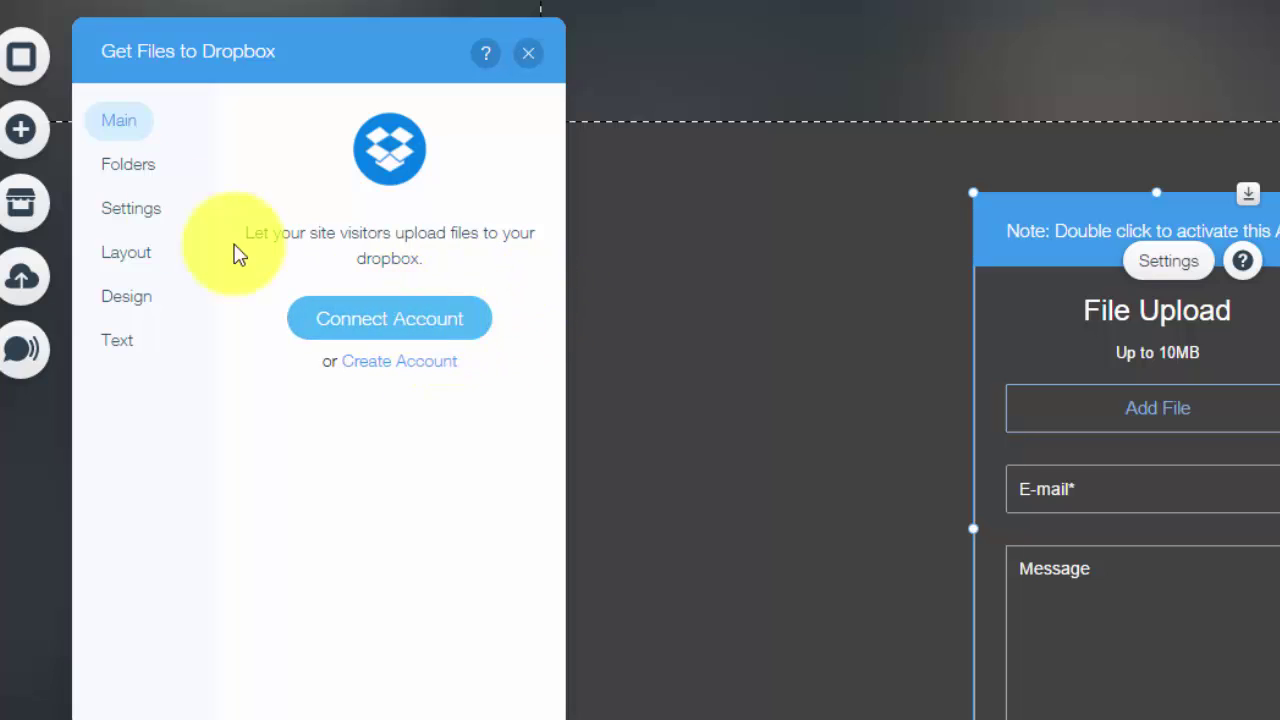
pyautogui.click(125, 175)
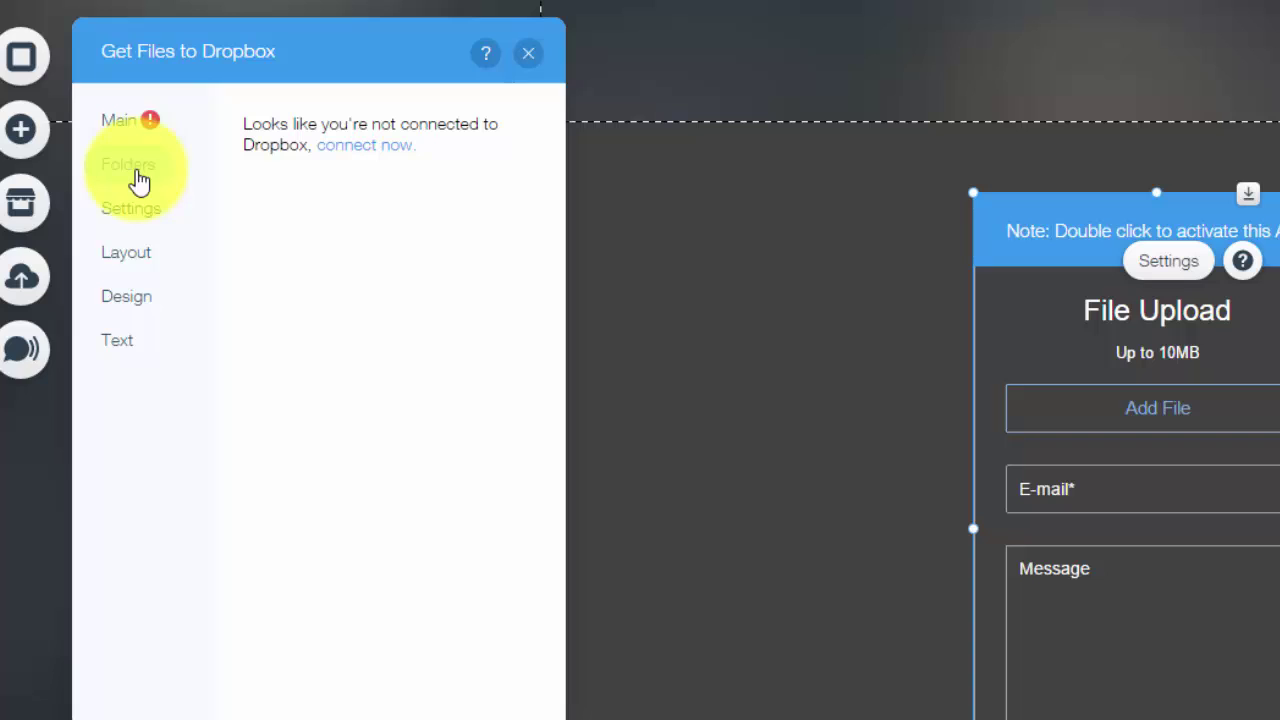
pyautogui.click(142, 220)
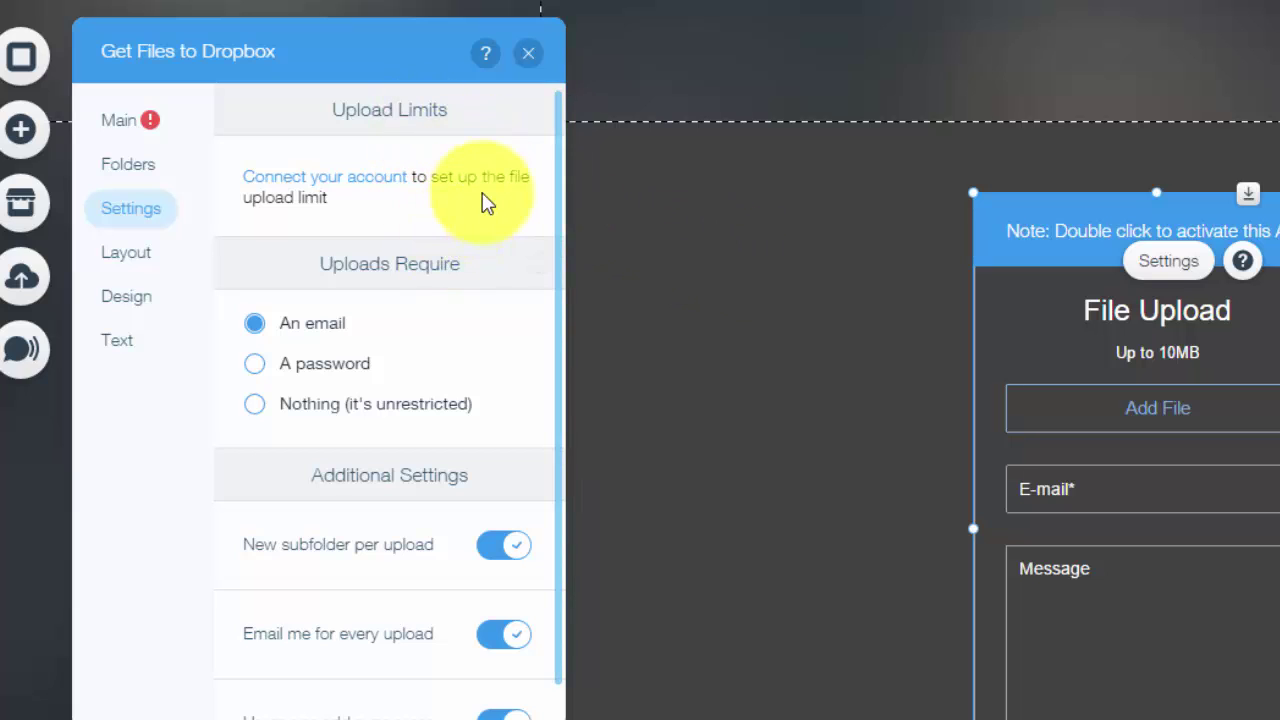
pyautogui.scroll(-1, 484, 200)
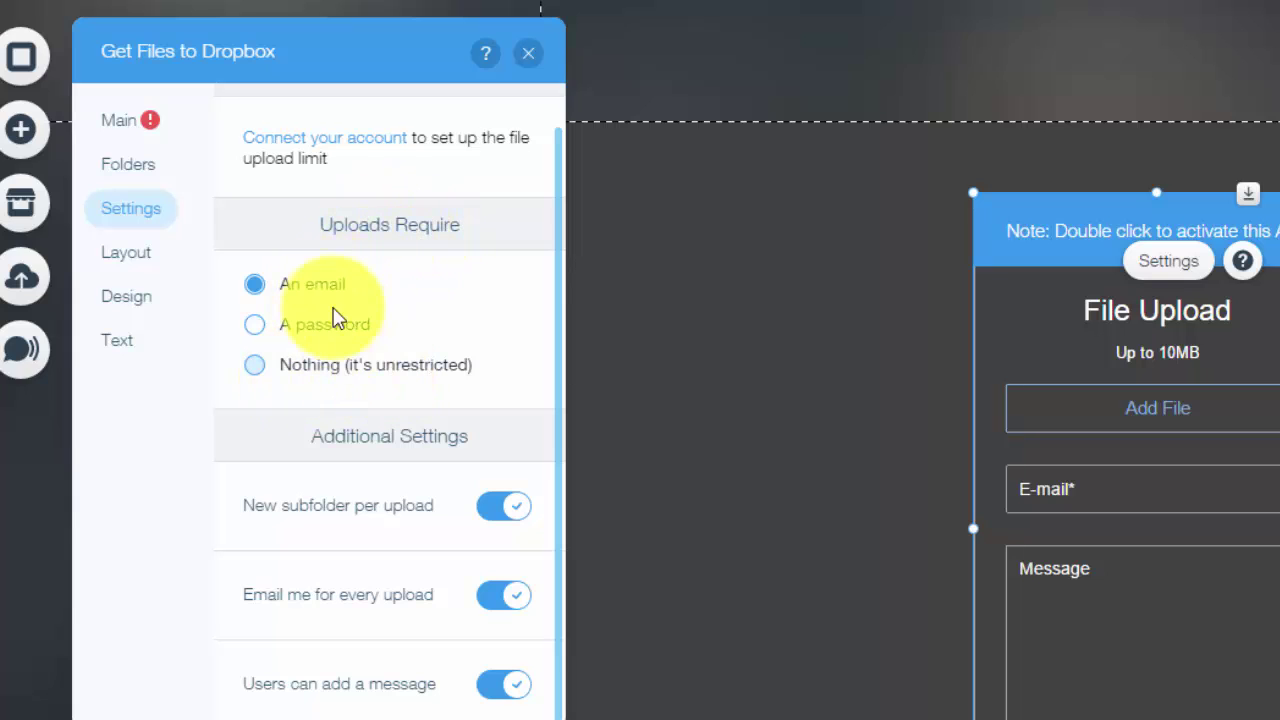
# Try the password and unrestricted upload requirements on the form, and restore the email requirement.
pyautogui.click(256, 328)
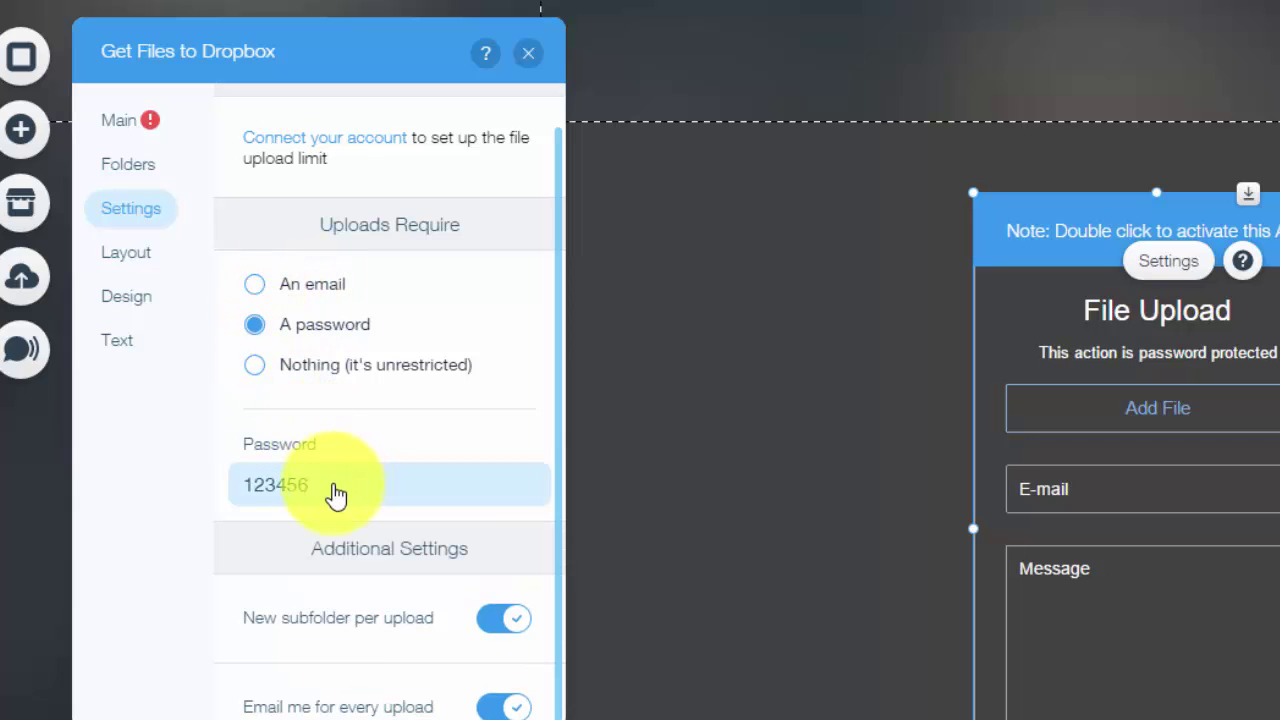
pyautogui.click(334, 491)
pyautogui.click(257, 368)
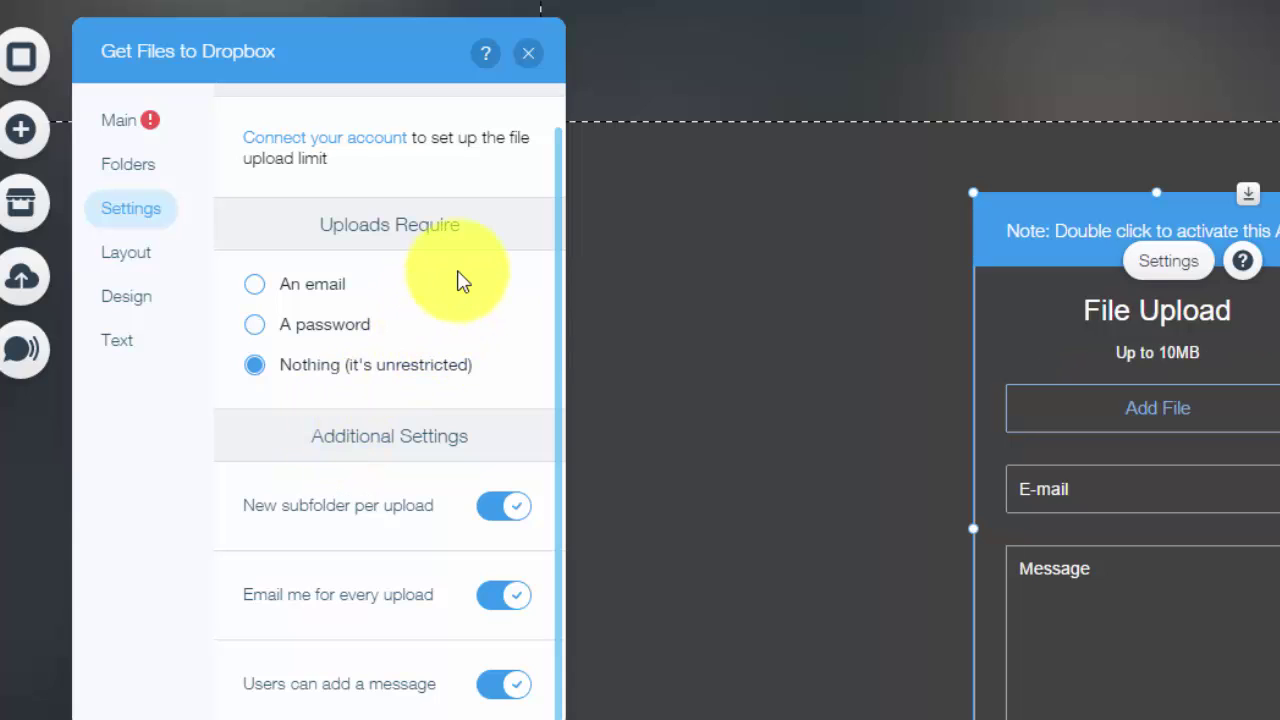
pyautogui.click(256, 280)
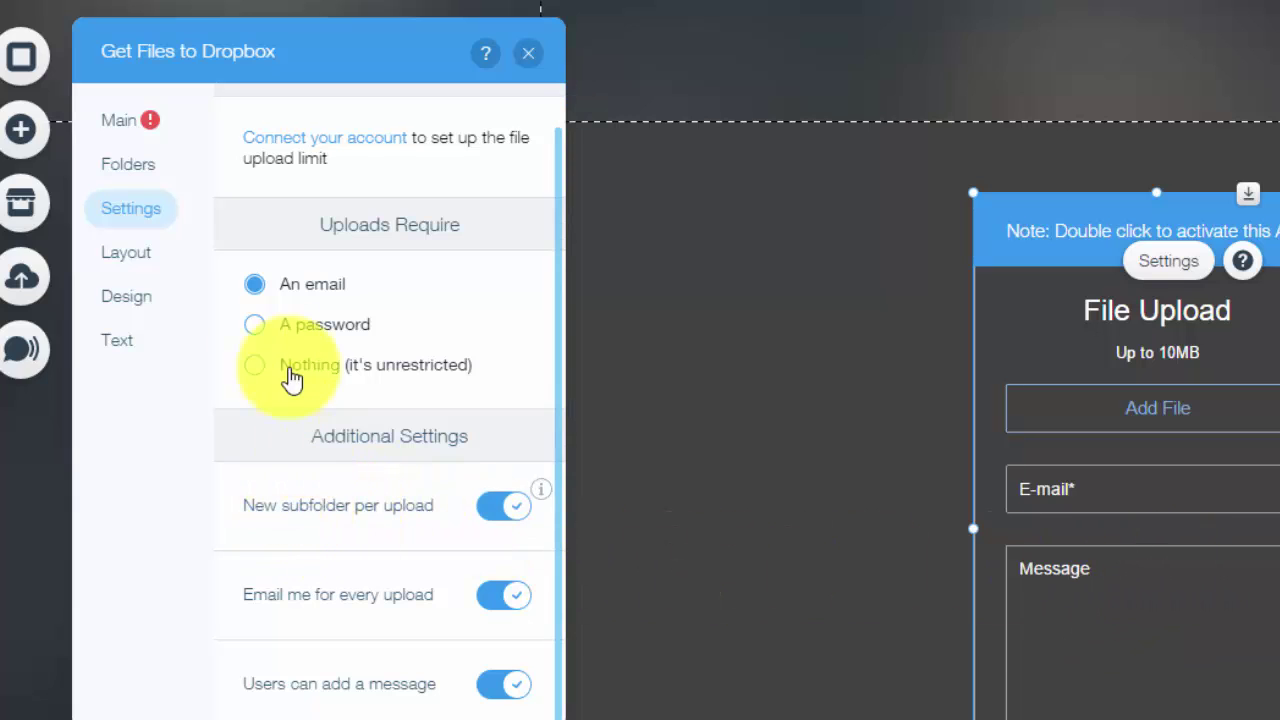
# Try the Button layout for the upload form and return it to the Full layout.
pyautogui.click(145, 180)
pyautogui.click(140, 212)
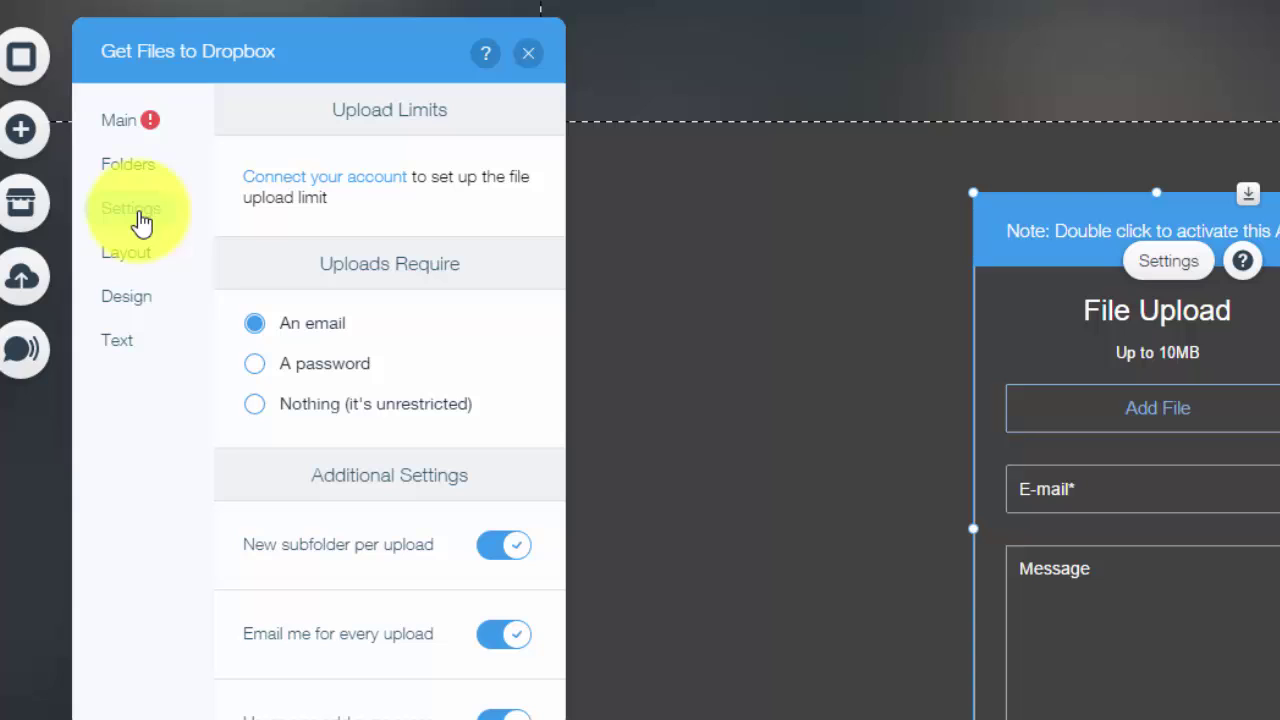
pyautogui.click(147, 263)
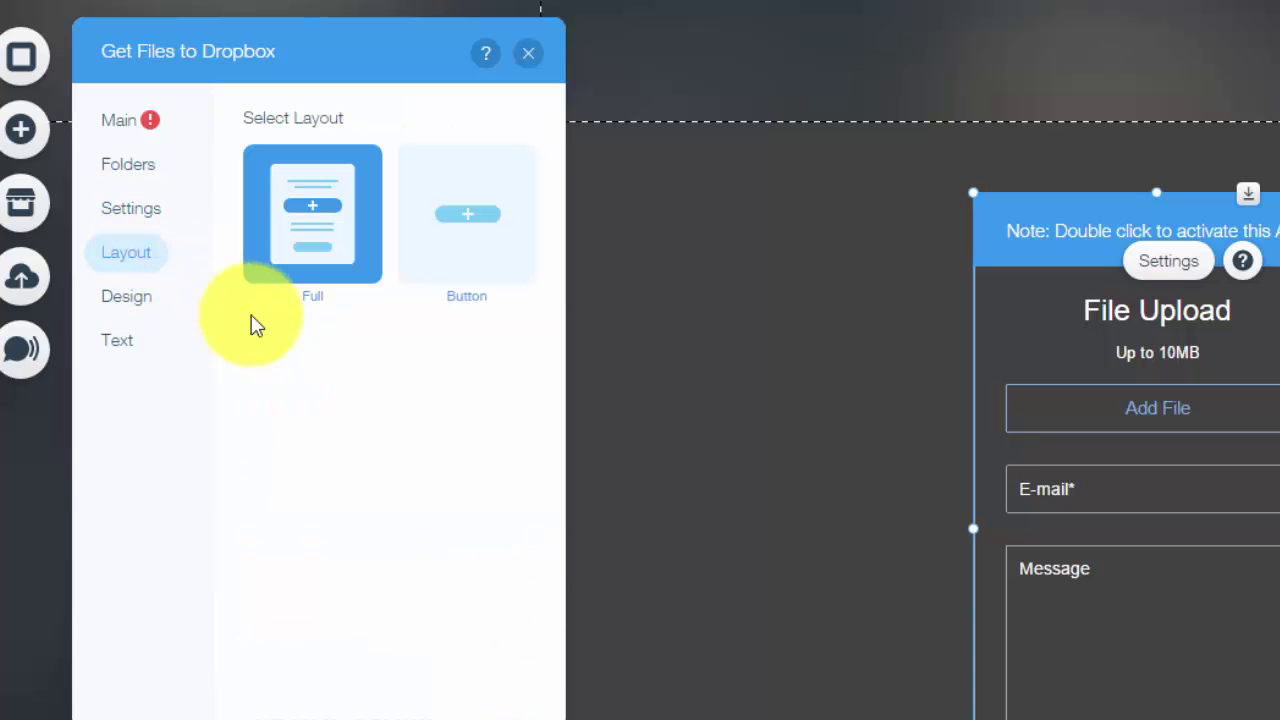
pyautogui.click(471, 265)
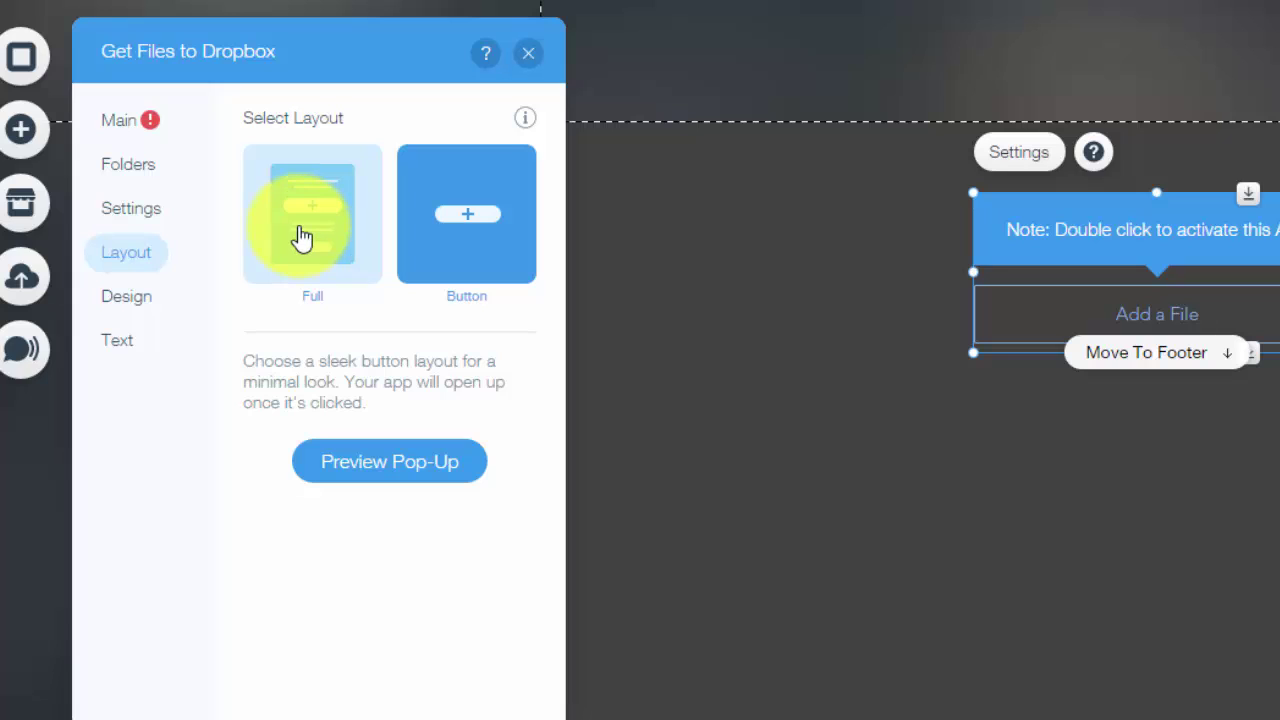
pyautogui.click(302, 238)
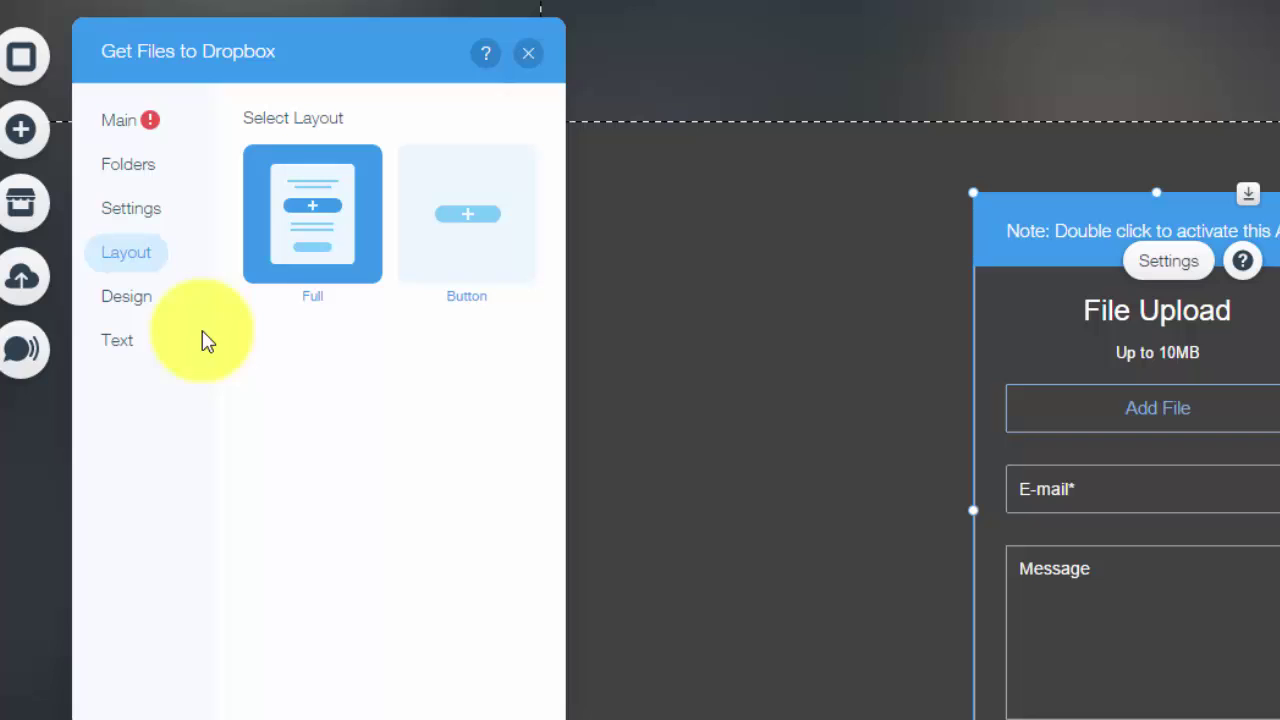
# Examine the upload form's design, text label, folder and account connection options, and close its settings.
pyautogui.click(145, 315)
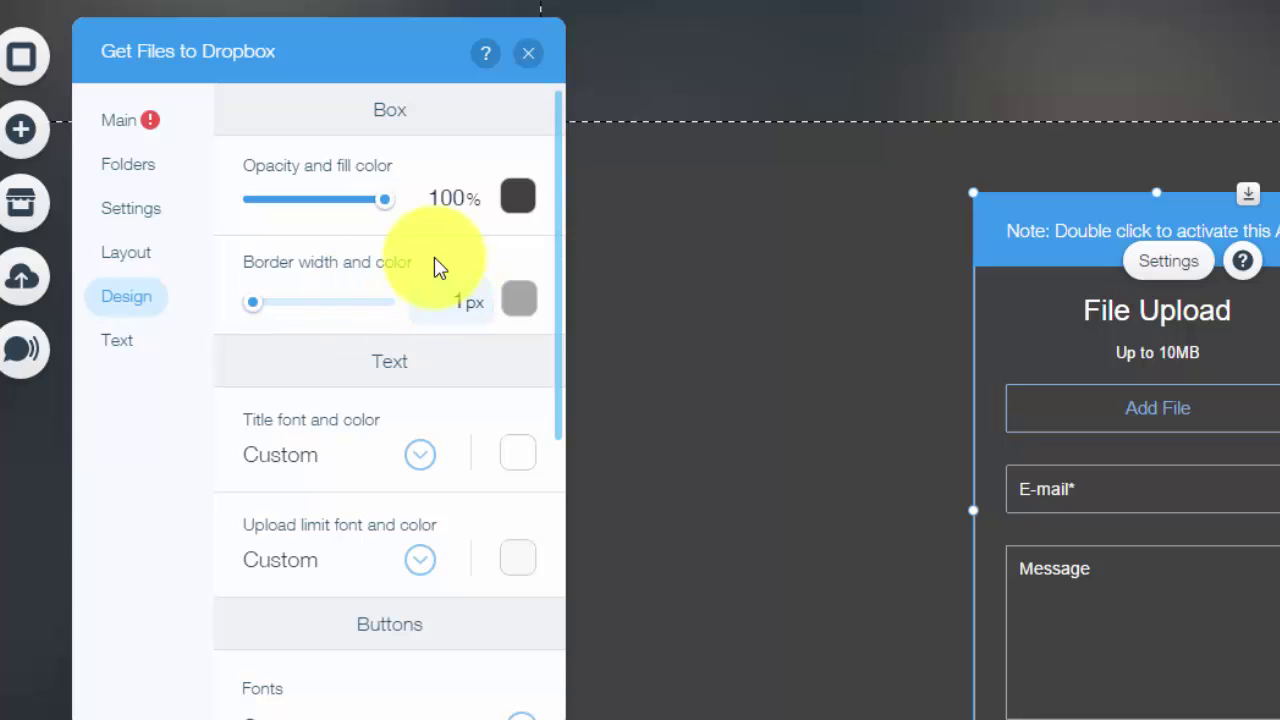
pyautogui.scroll(-5, 423, 266)
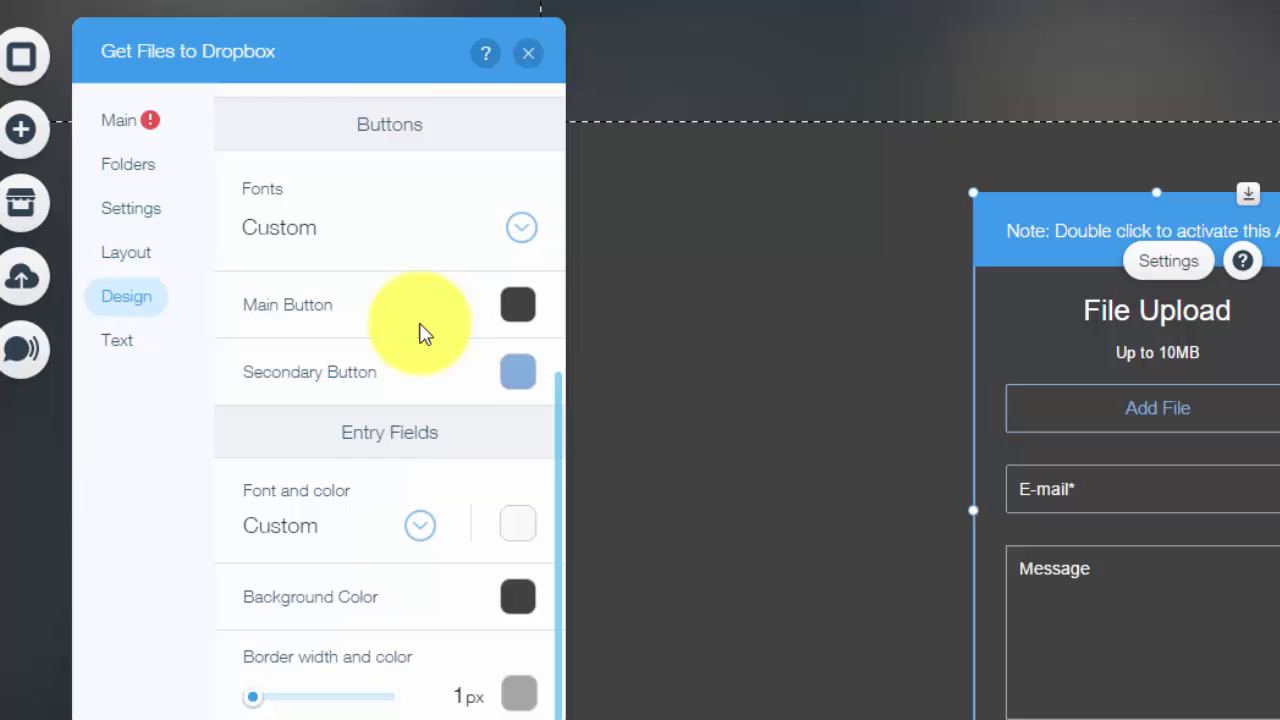
pyautogui.scroll(5, 420, 334)
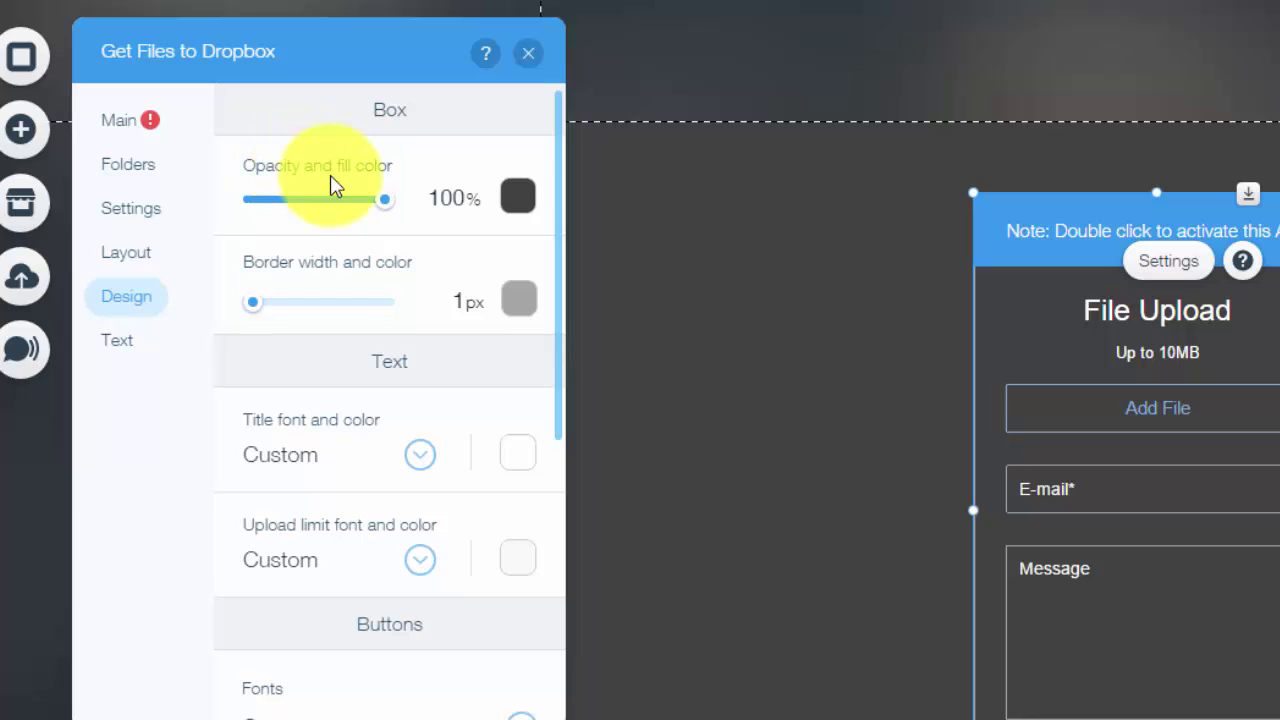
pyautogui.click(117, 350)
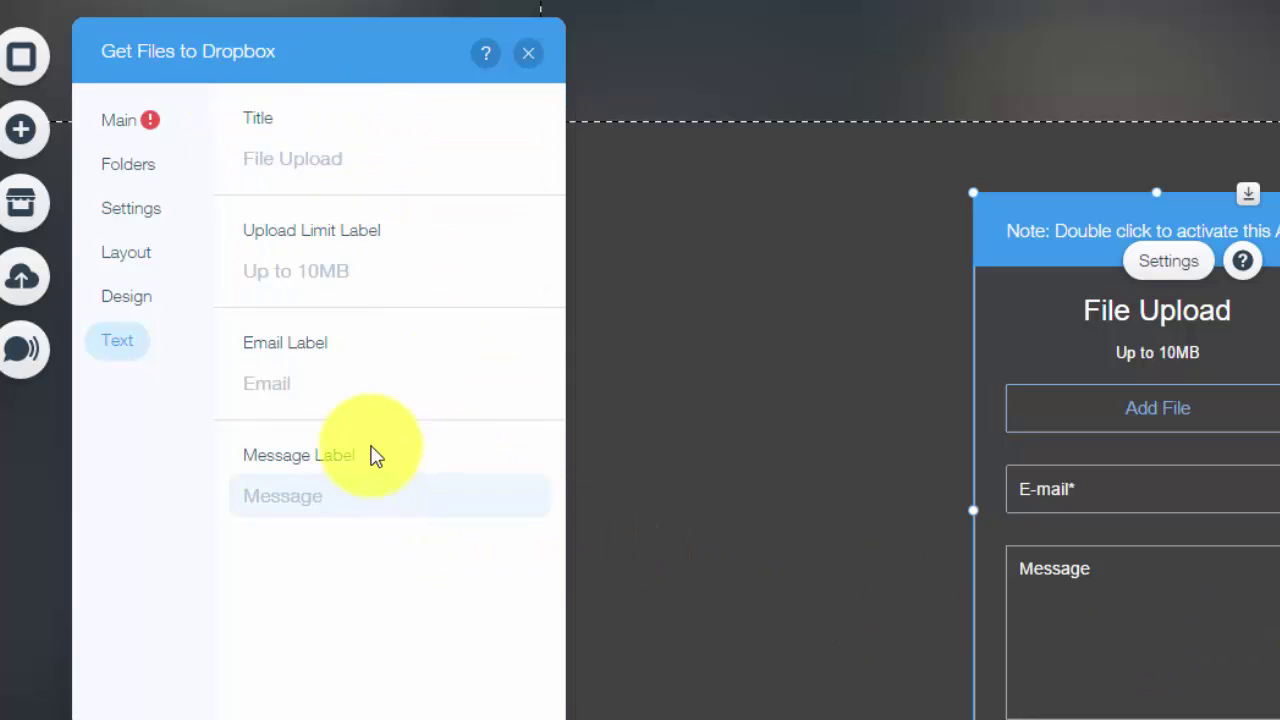
pyautogui.click(104, 168)
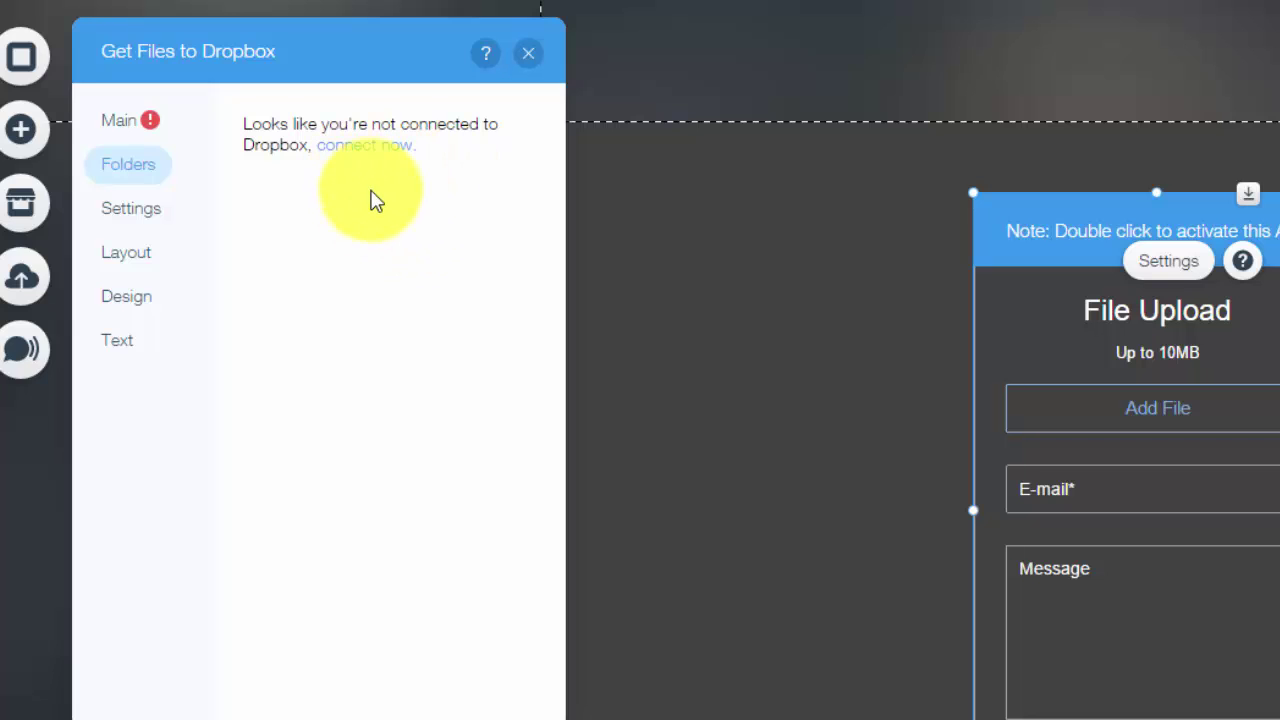
pyautogui.click(138, 130)
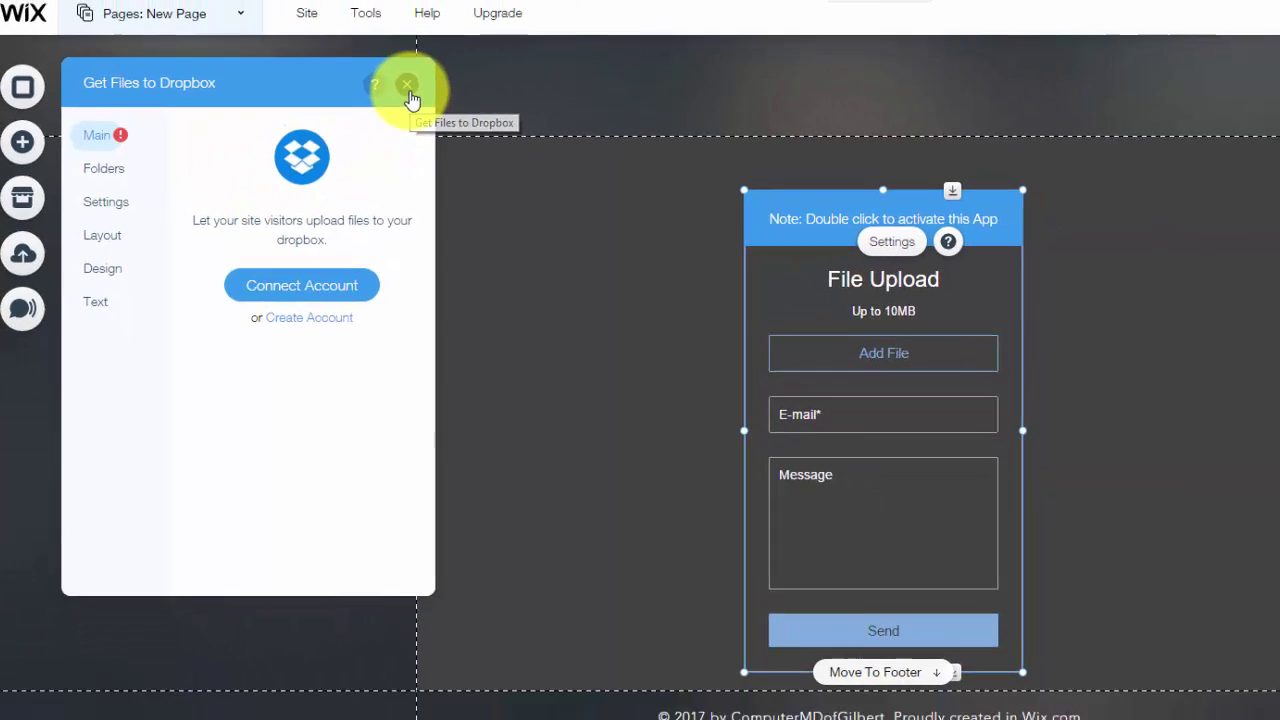
pyautogui.click(407, 86)
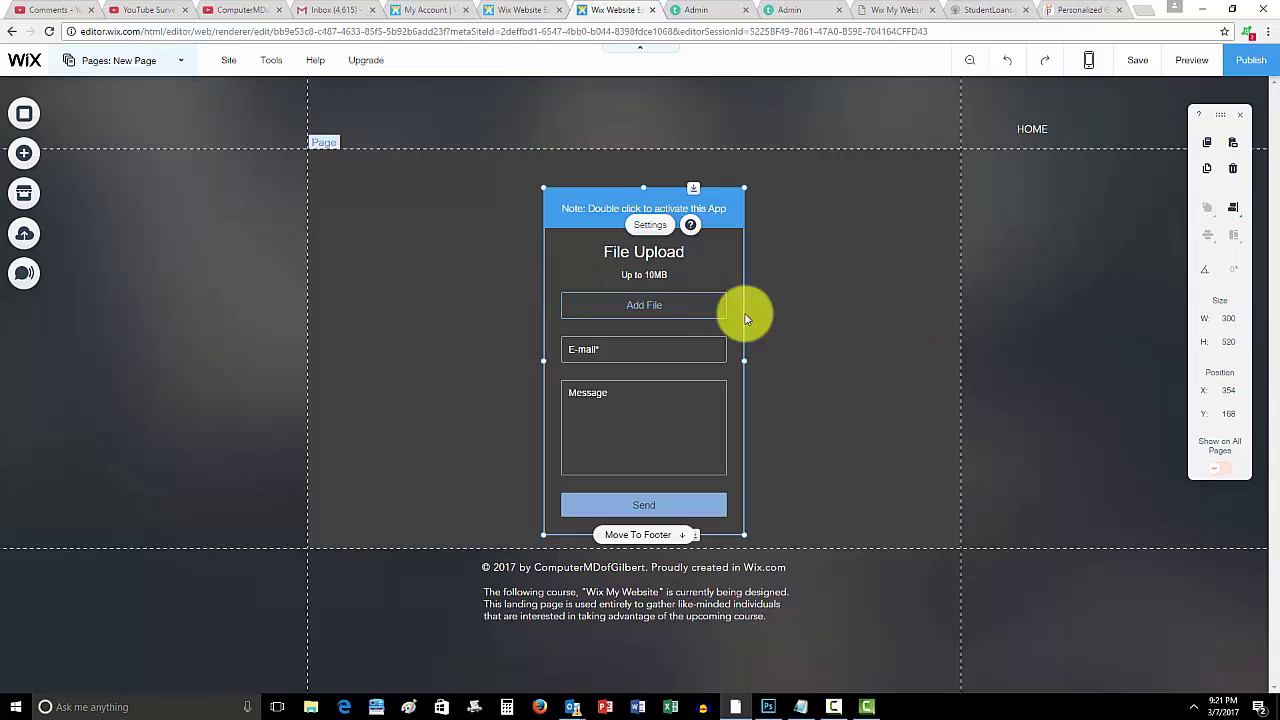
# Switch the editor back to the HOME page.
pyautogui.click(152, 64)
pyautogui.click(152, 188)
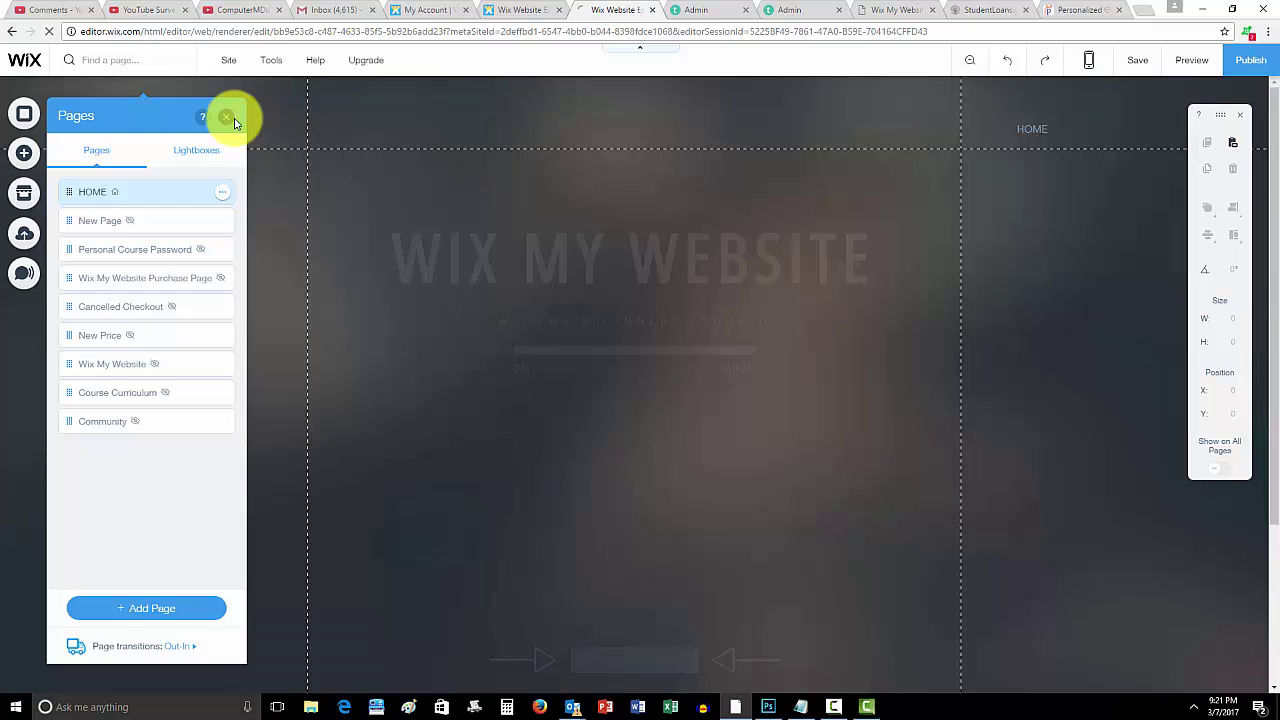
pyautogui.click(226, 116)
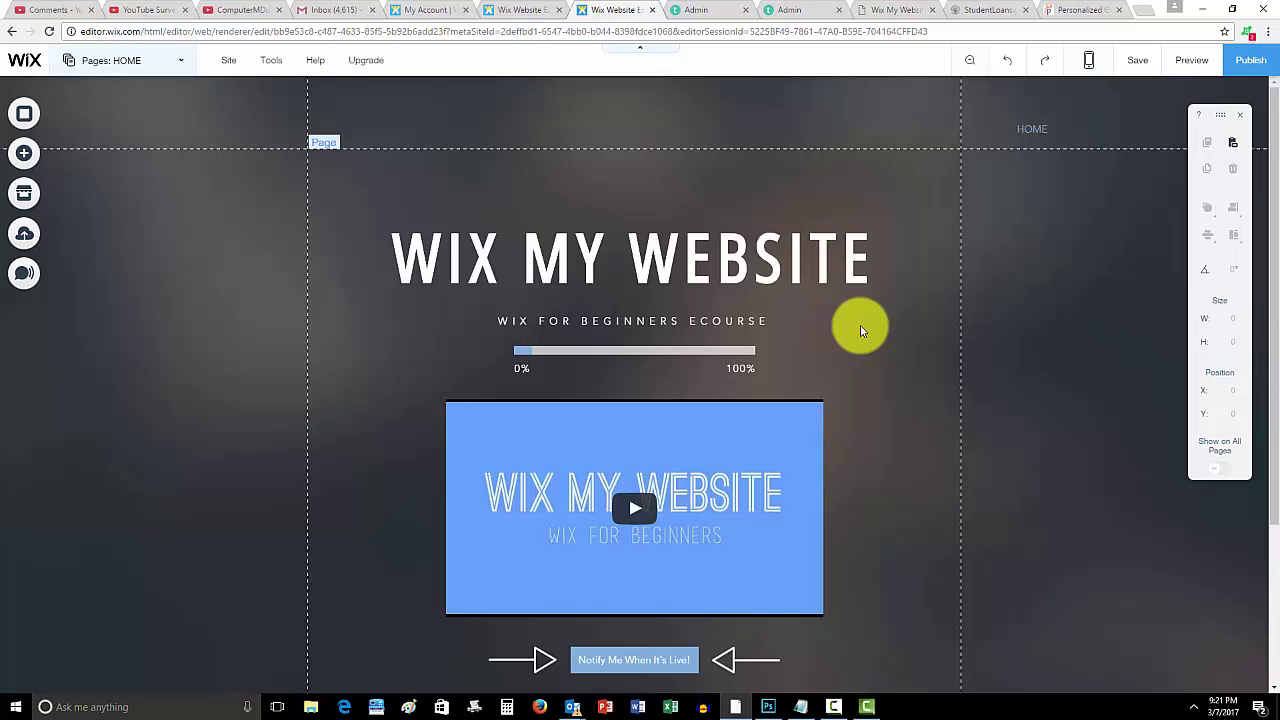
pyautogui.click(676, 658)
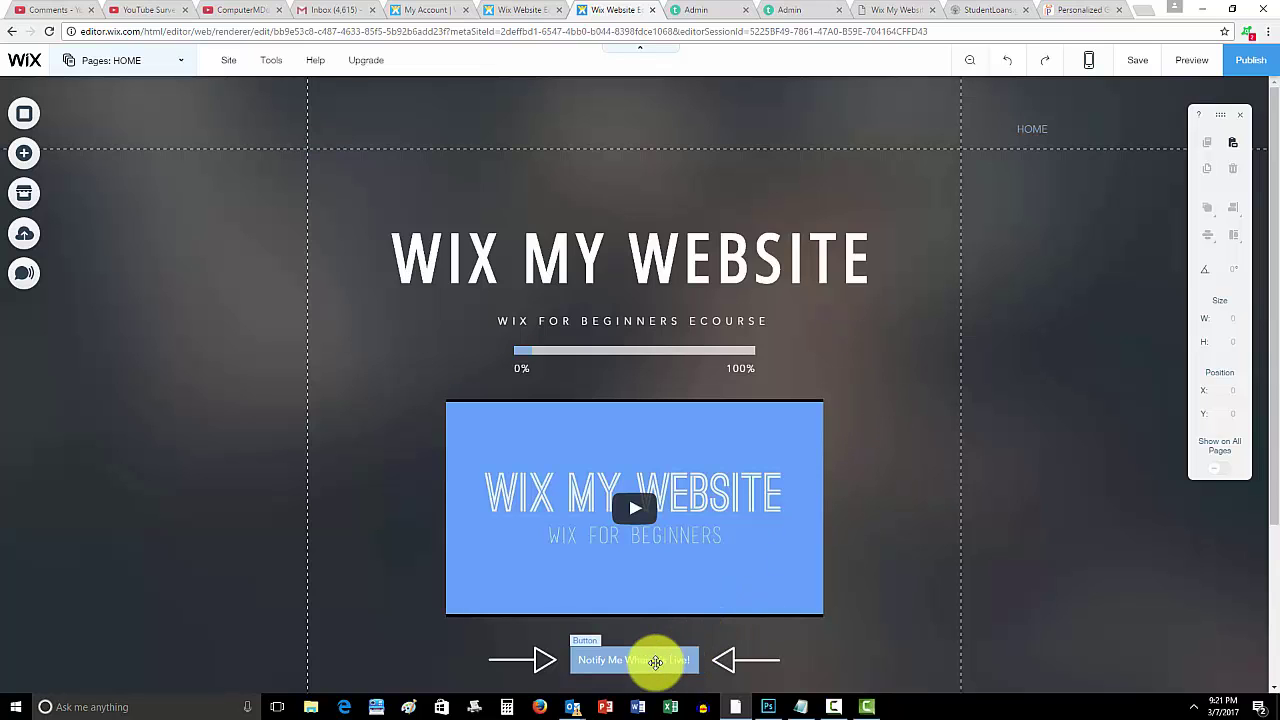